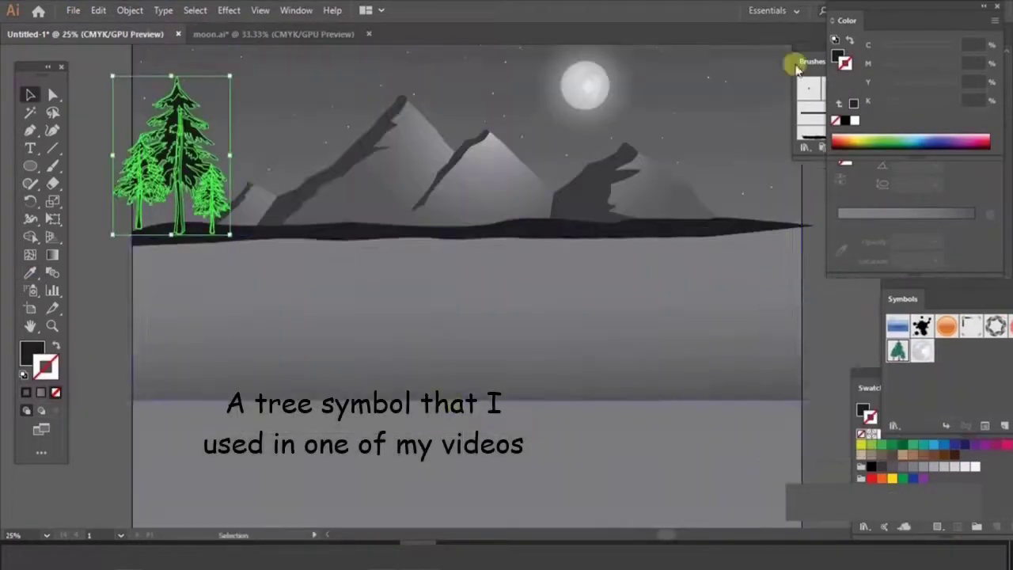
Add tree symbol copies rightward along the horizon and move the tree row onto it
mouse_move(286, 216)
left_mouse_down()
mouse_move(339, 203)
mouse_move(362, 215)
mouse_move(435, 214)
left_mouse_up()
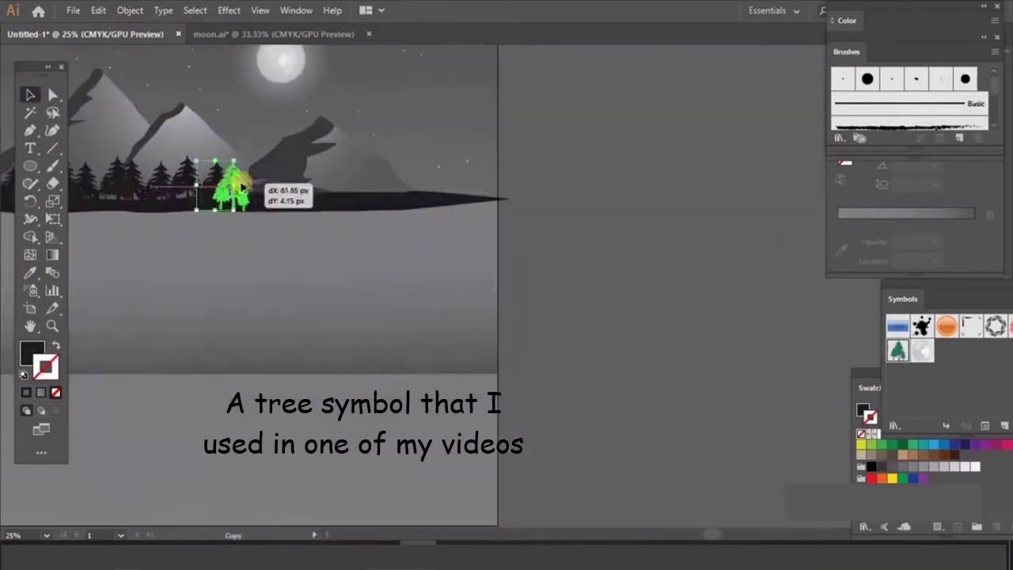
mouse_move(226, 182)
left_mouse_down()
mouse_move(328, 188)
mouse_move(430, 178)
mouse_move(451, 141)
left_mouse_up()
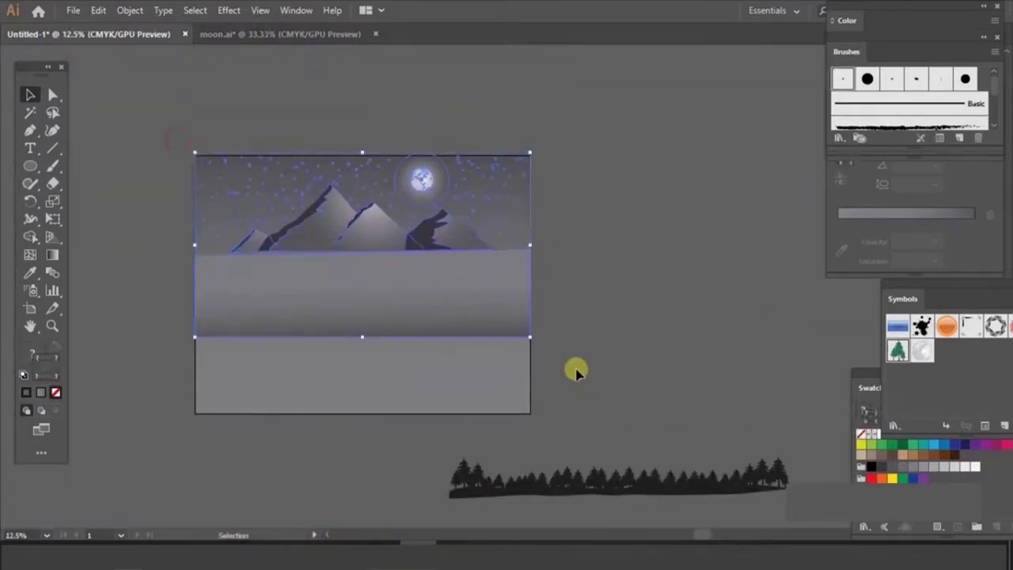
mouse_move(652, 467)
left_mouse_down()
mouse_move(397, 229)
mouse_move(425, 334)
mouse_move(380, 232)
left_mouse_up()
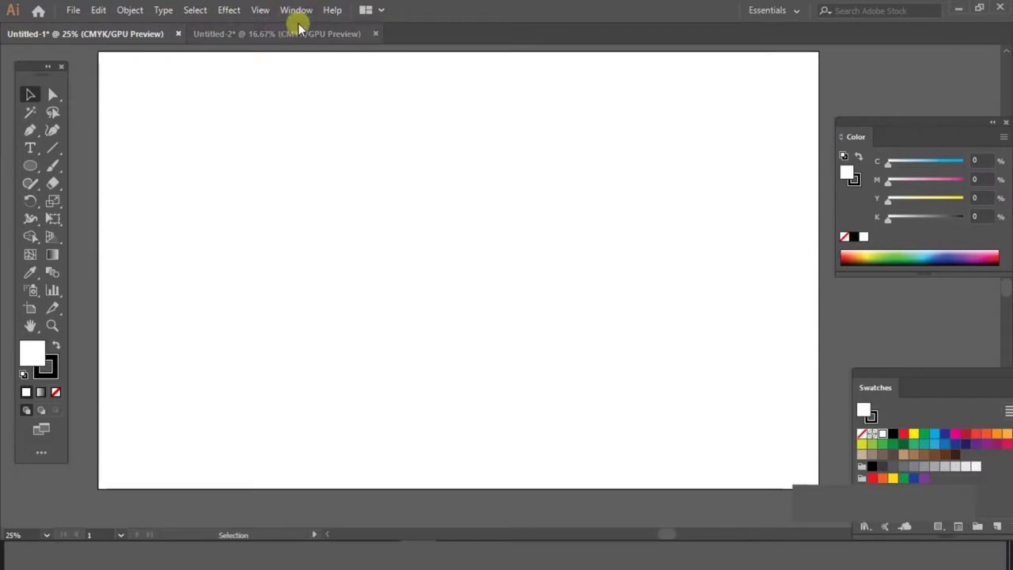
Show the Symbols panel and delete the brown 'round' symbol, confirming Yes
left_click(297, 10)
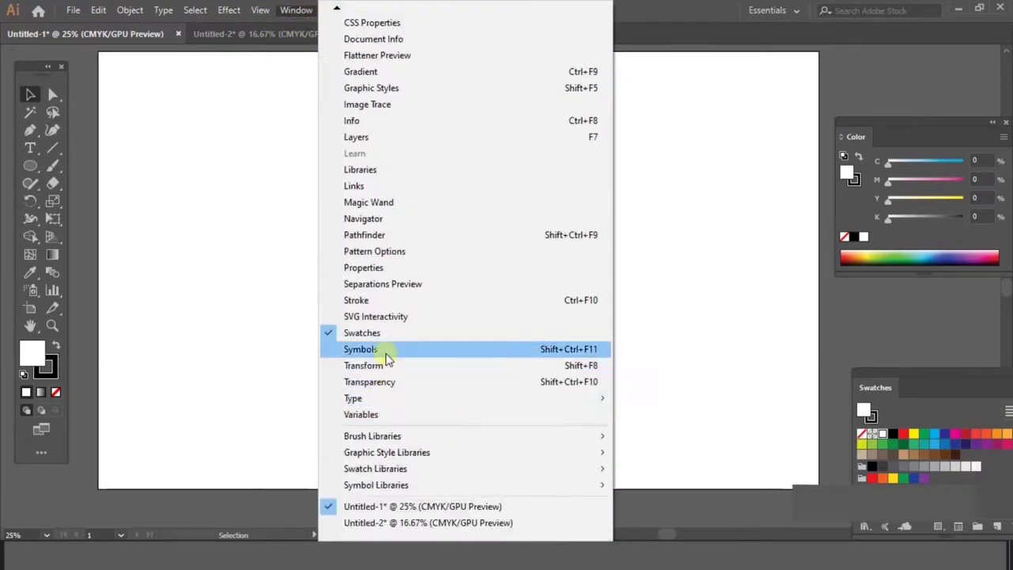
left_click(386, 356)
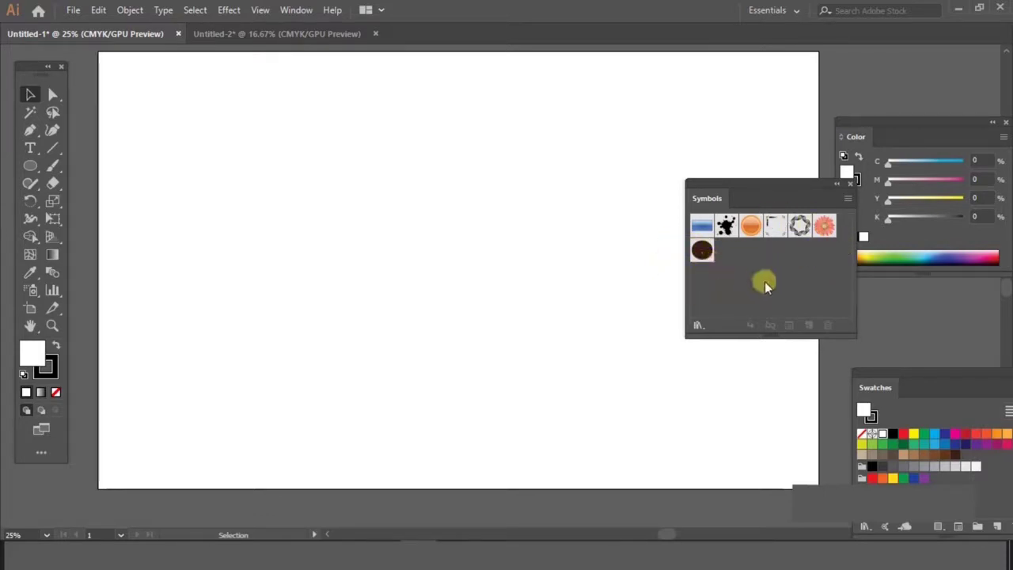
left_click(704, 254)
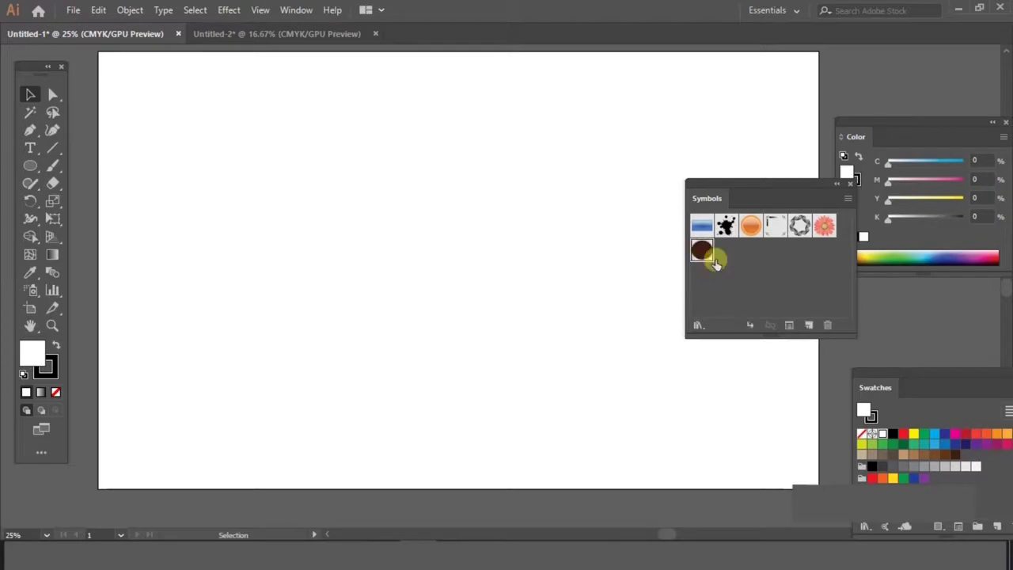
left_click(826, 325)
left_click(497, 293)
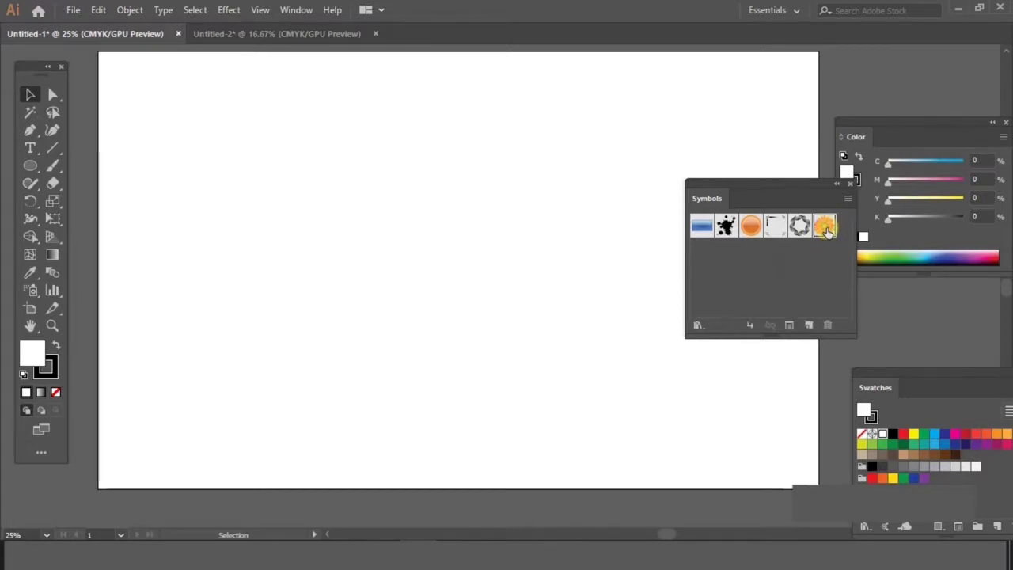
Drag the Gerbera symbol to the artboard centre and scale it up into a big flower
left_click_drag(825, 229, 525, 293)
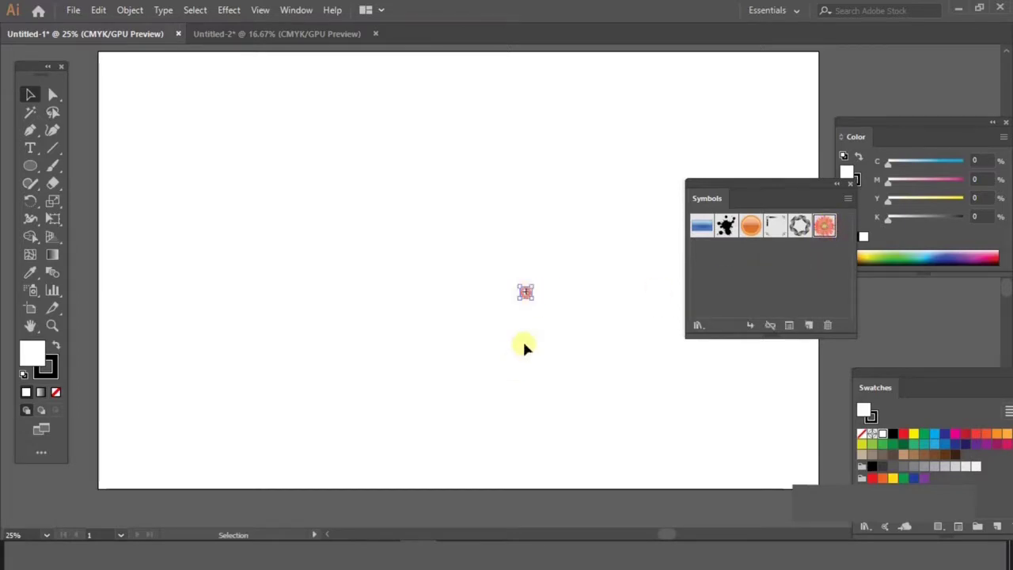
left_click_drag(531, 299, 622, 407)
left_click(622, 407)
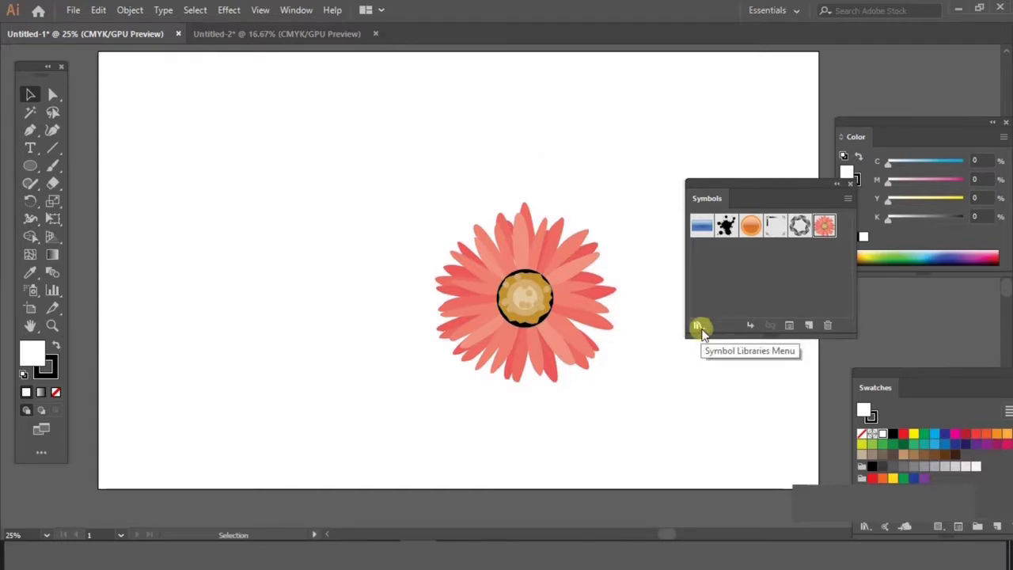
Add the Red Rose from the Flowers symbol library and place it above-left of the Gerbera
left_click(698, 326)
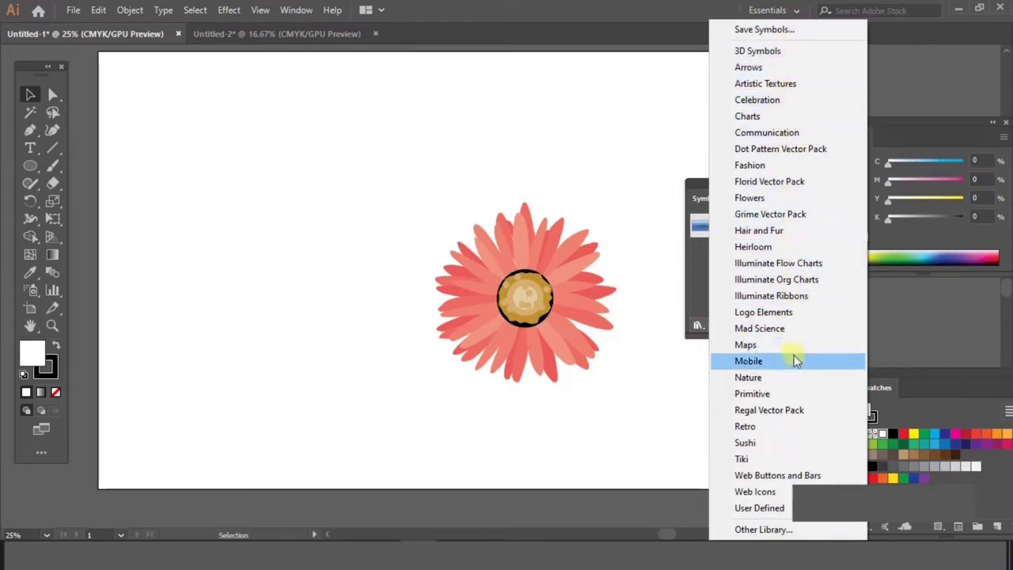
left_click(759, 198)
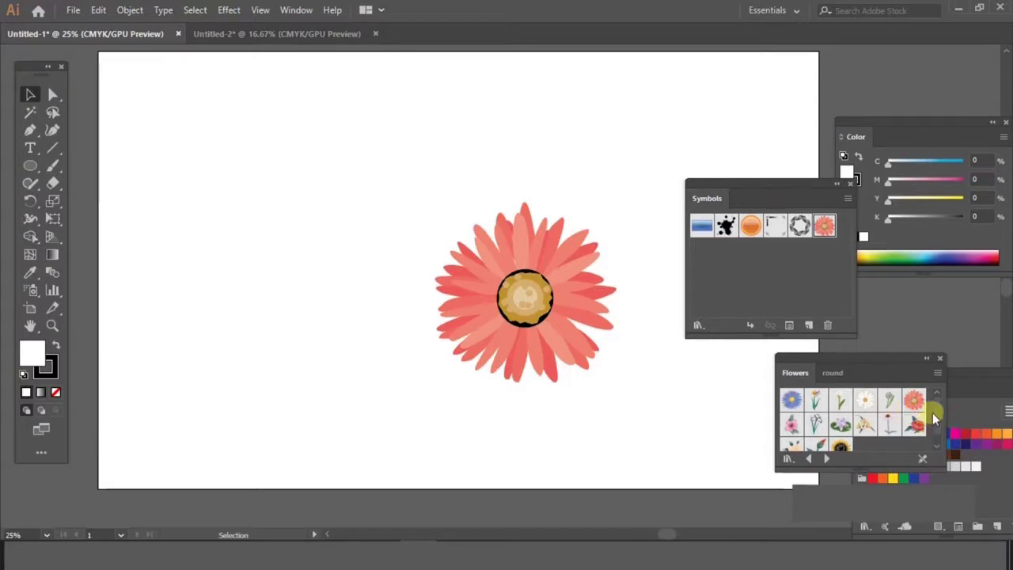
scroll(932, 412, "down", 1)
left_click(914, 411)
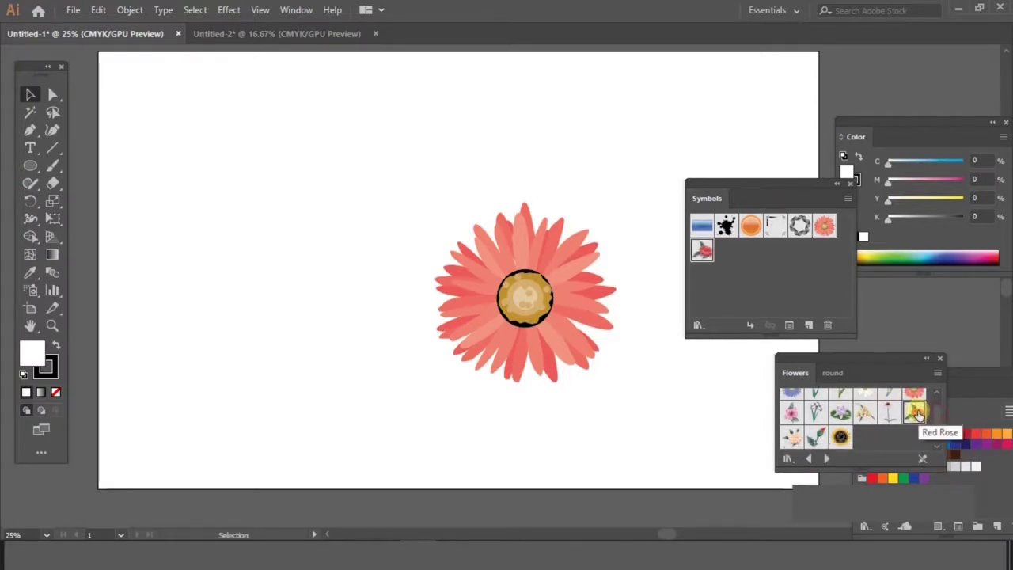
left_click(726, 277)
mouse_move(702, 251)
left_mouse_down()
mouse_move(350, 196)
mouse_move(424, 247)
left_mouse_up()
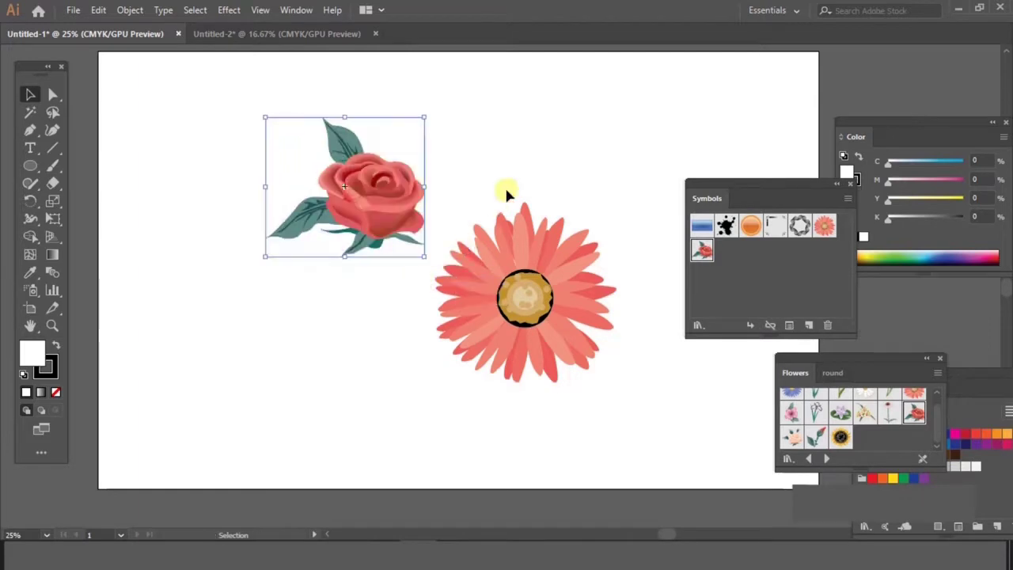
Enlarge the rose, then close the Symbols and Flowers panels
left_click(506, 176)
left_click(334, 227)
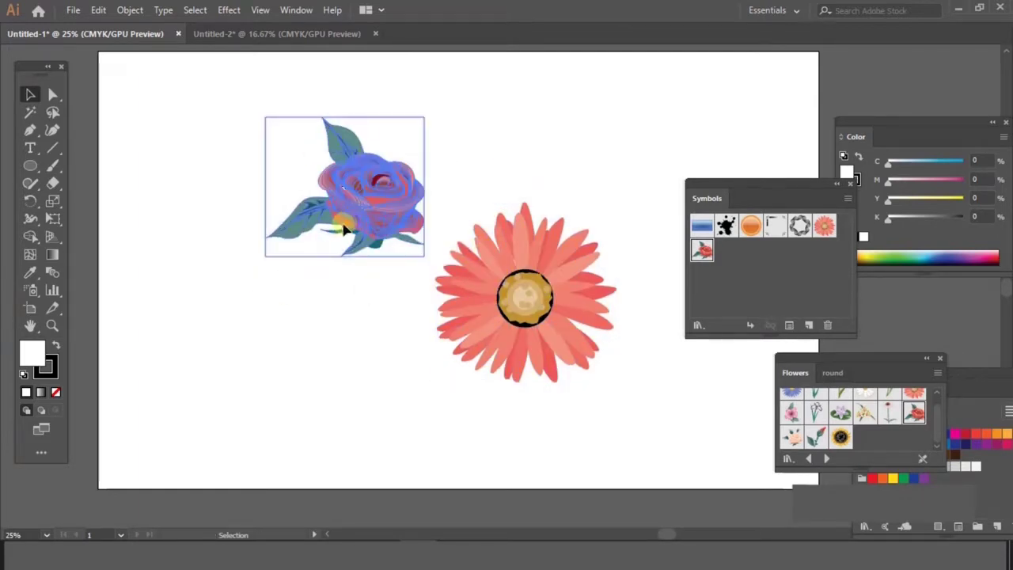
left_click(643, 173)
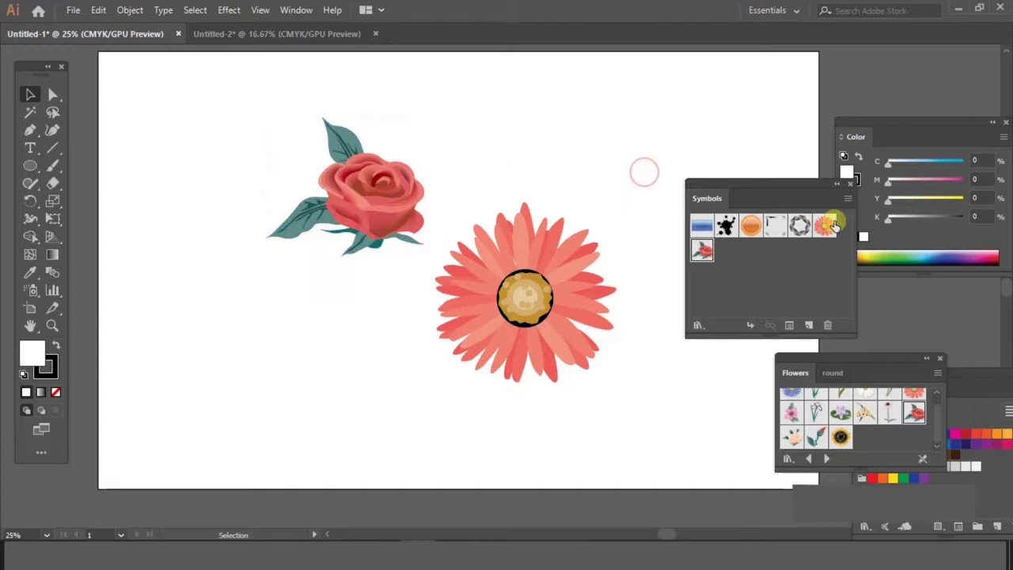
left_click(847, 175)
left_click(849, 185)
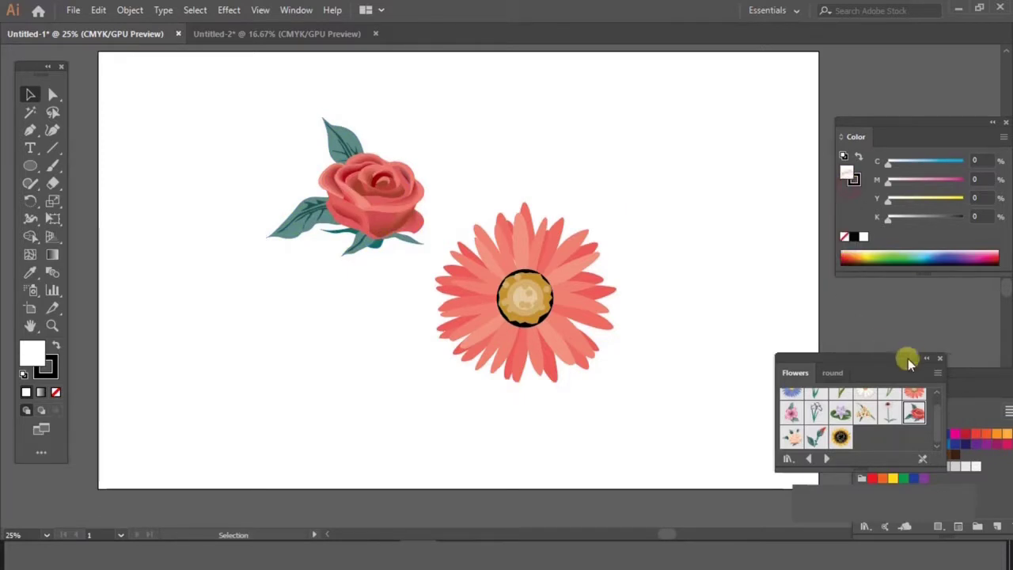
left_click(942, 357)
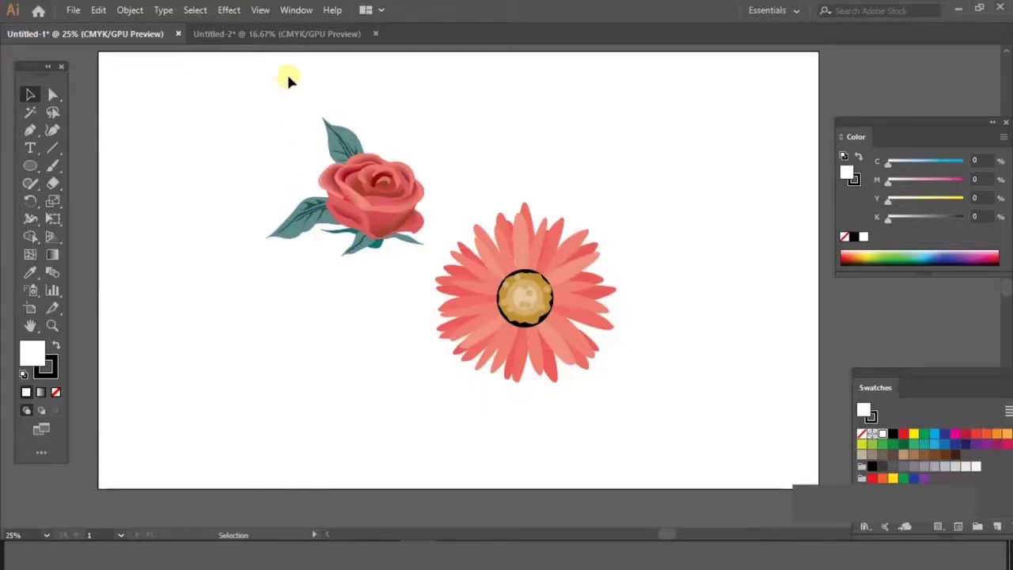
Switch to Untitled-2 and show its Symbols panel beside the purple flower
left_click(286, 34)
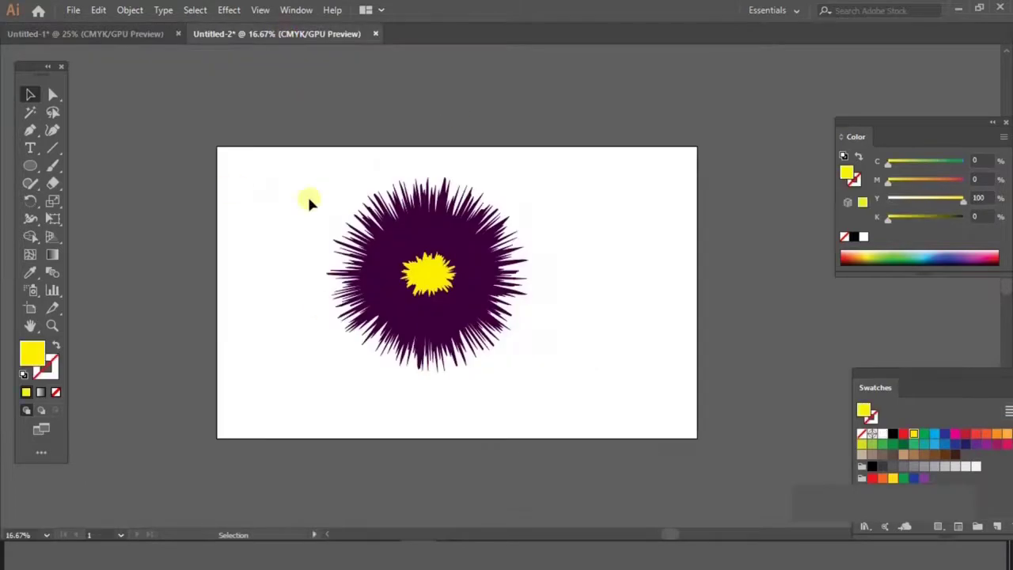
left_click_drag(308, 202, 401, 369)
left_click(609, 334)
left_click(297, 10)
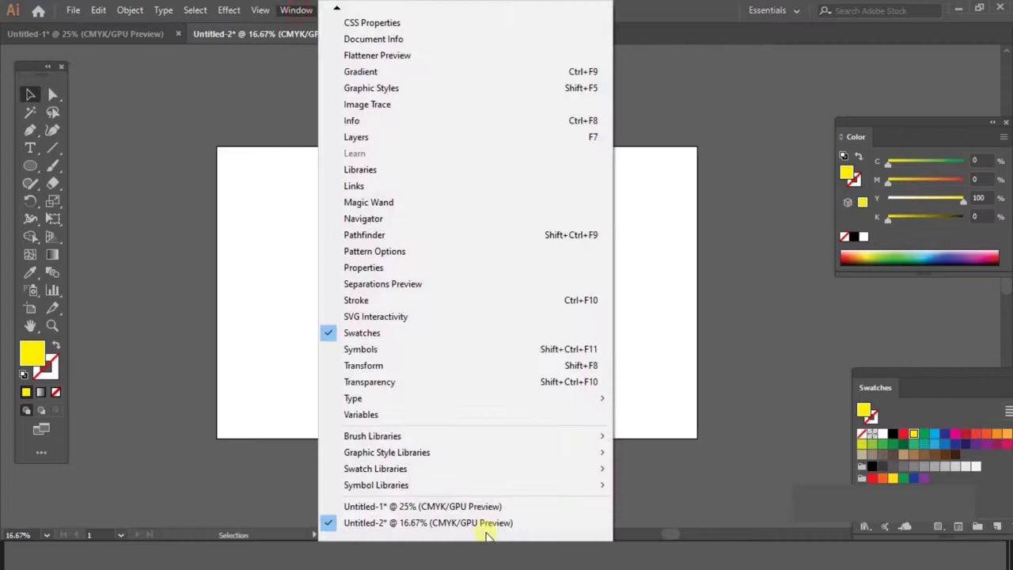
left_click(376, 349)
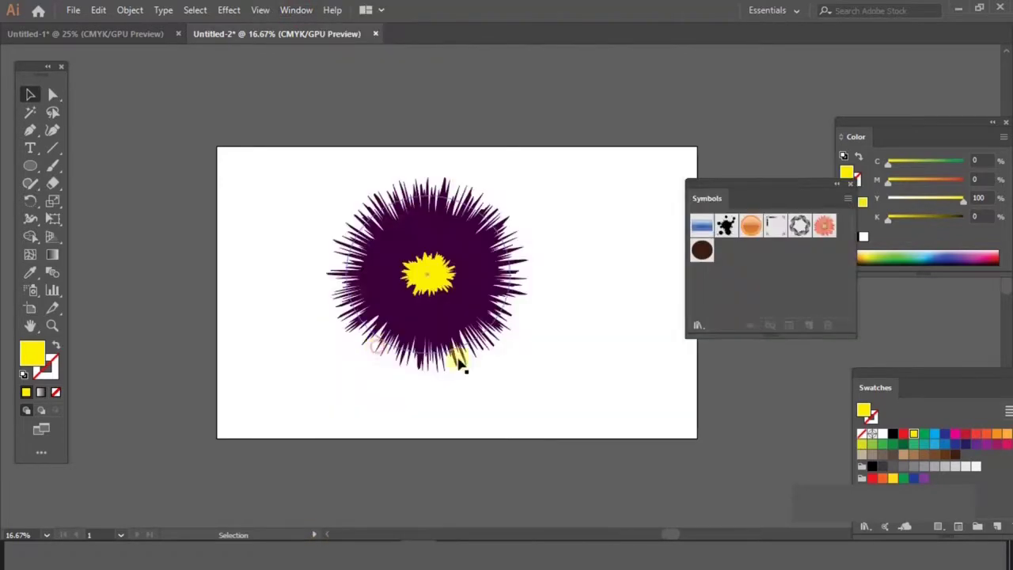
left_click_drag(774, 185, 804, 167)
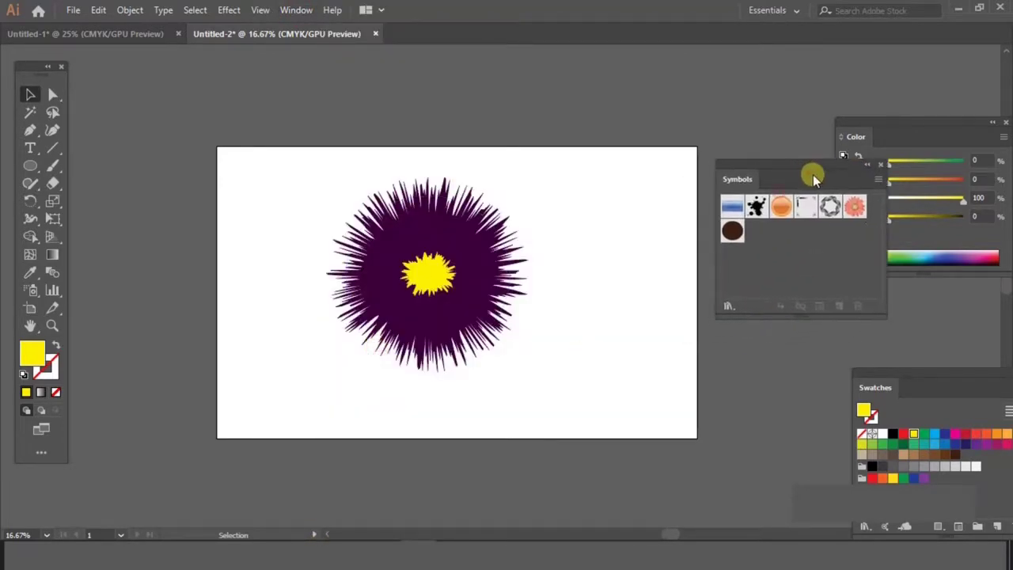
Group the purple spiky burst and yellow centre into one flower
left_click(412, 284)
left_click(570, 298)
left_click(473, 250)
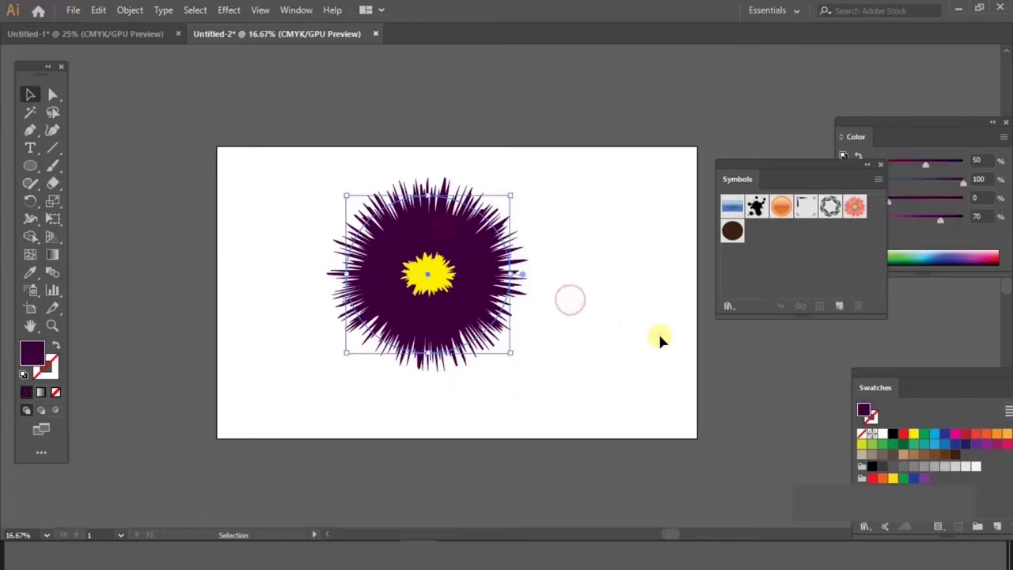
left_click(659, 337)
left_click_drag(286, 183, 541, 389)
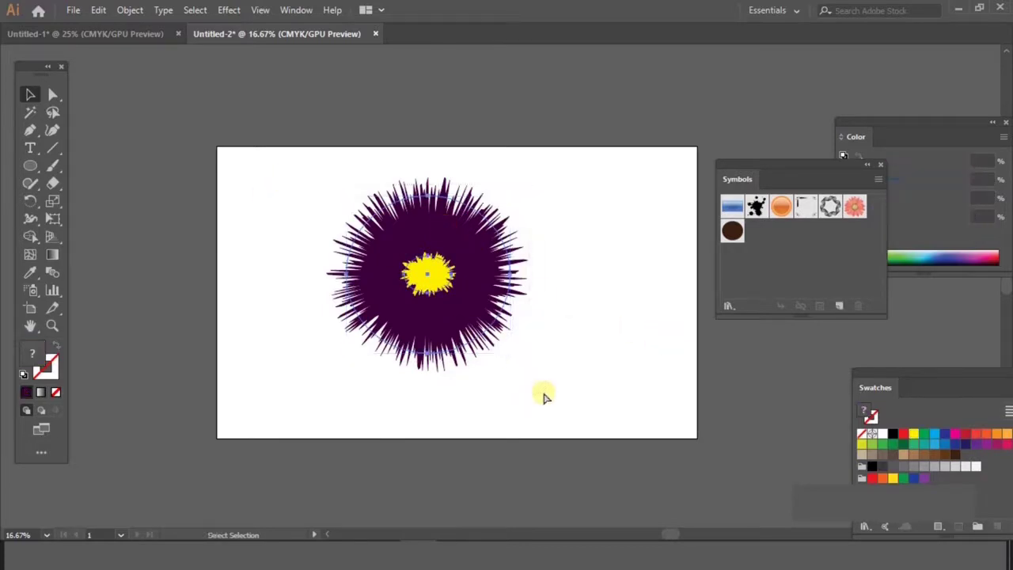
key("ctrl+g")
left_click(484, 336)
left_click(454, 283)
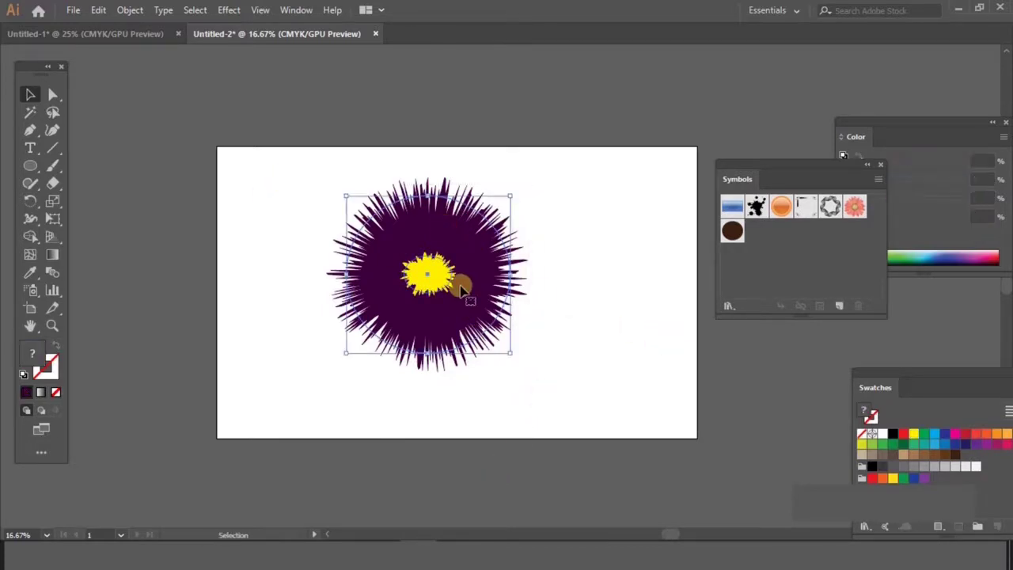
Make the flower a new Graphic, Static symbol named 'purple'
left_click(841, 305)
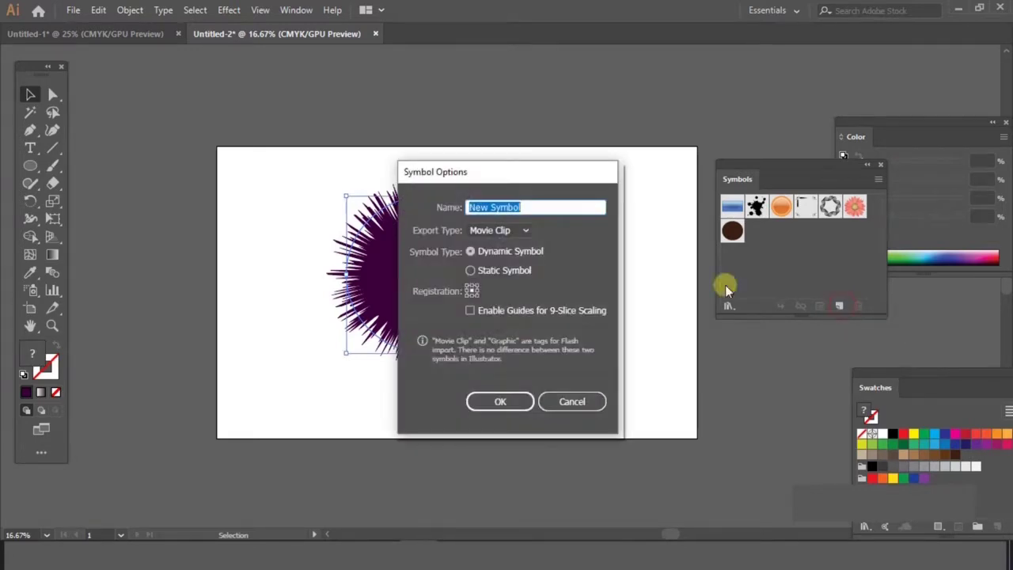
key("BackSpace")
left_click(490, 231)
left_click(479, 252)
left_click(470, 270)
left_click(496, 400)
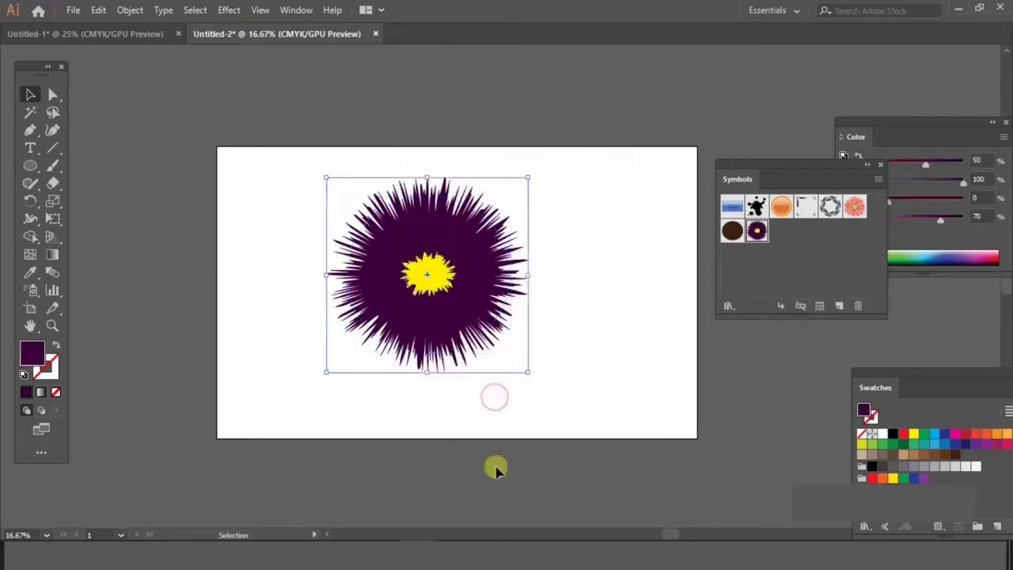
left_click(758, 408)
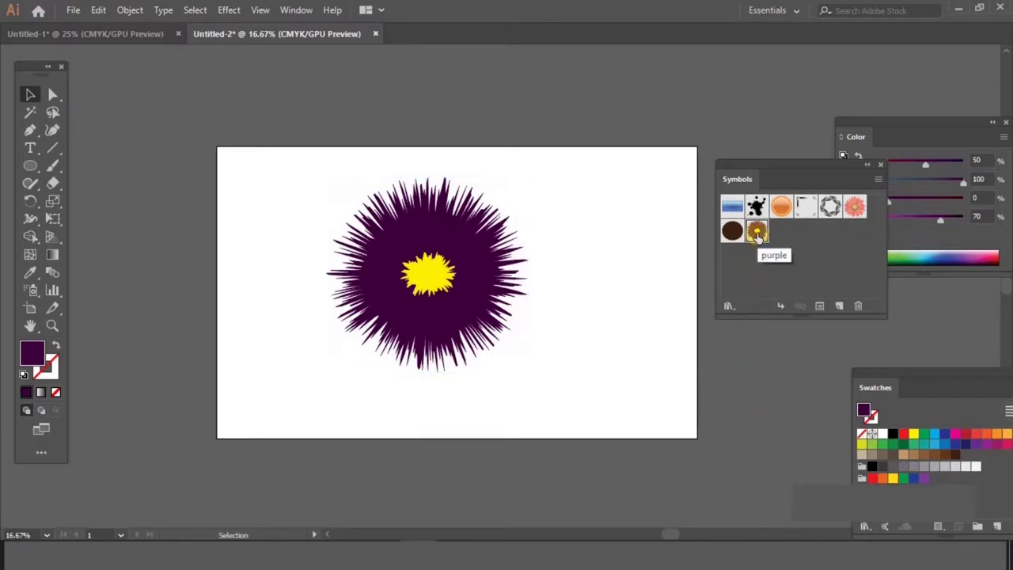
Place 'purple' symbol instances up-left and at the artboard centre, undoing the extra copies
mouse_move(757, 231)
left_mouse_down()
mouse_move(429, 275)
mouse_move(282, 195)
left_mouse_up()
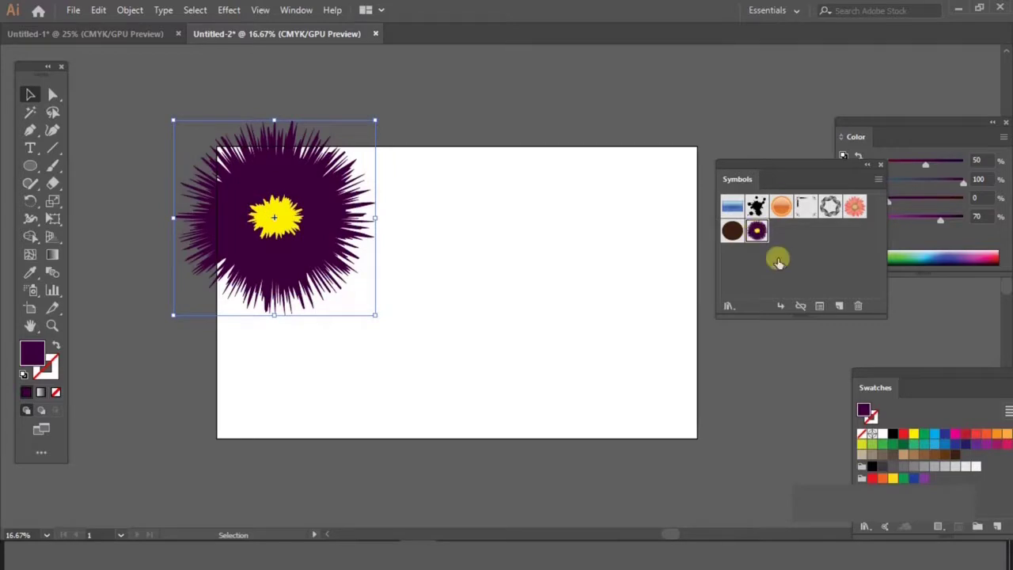
left_click(780, 306)
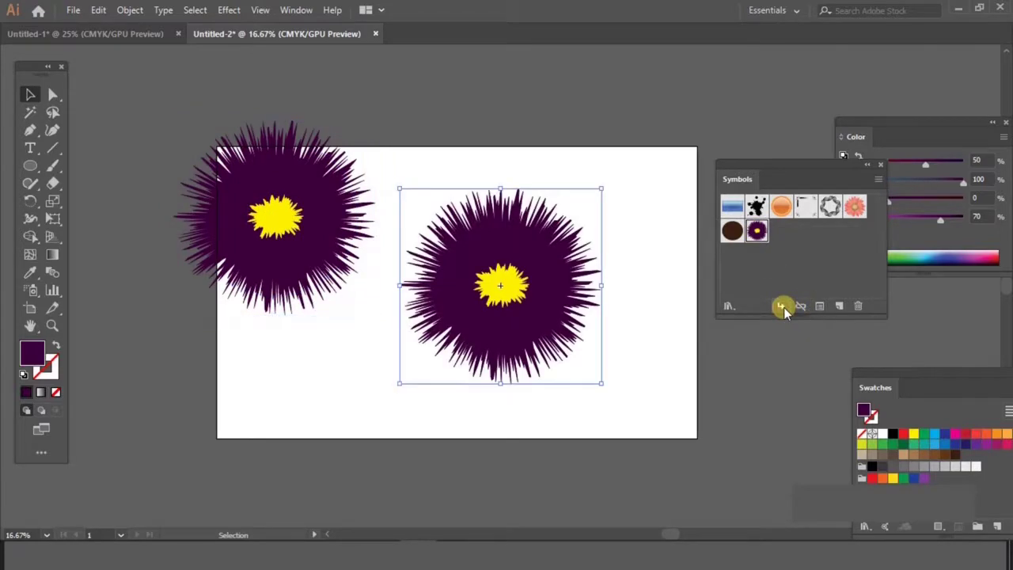
mouse_move(535, 276)
left_mouse_down()
mouse_move(322, 380)
mouse_move(653, 445)
left_mouse_up()
mouse_move(502, 285)
left_mouse_down()
mouse_move(598, 99)
mouse_move(340, 155)
left_mouse_up()
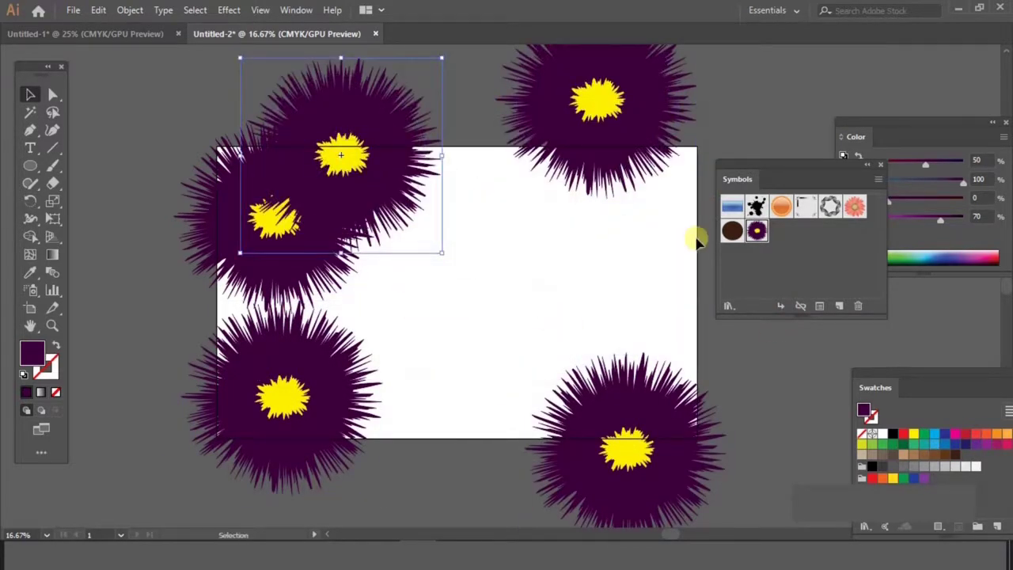
key("ctrl+z")
key("ctrl+z")
key("ctrl+z")
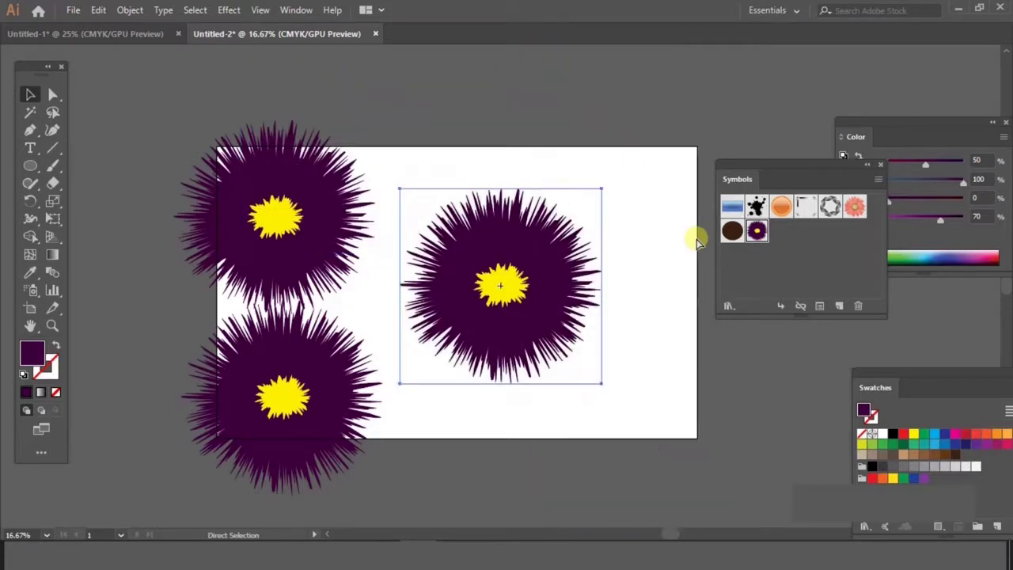
key("ctrl+z")
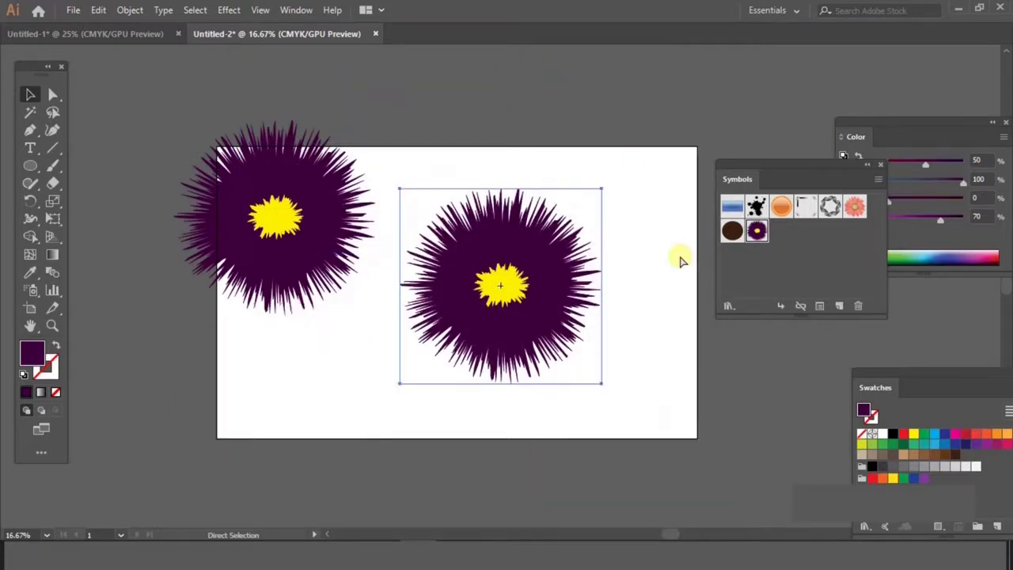
key("ctrl+z")
Save the document's symbols as a symbol library file named 'purple'
left_click(563, 319)
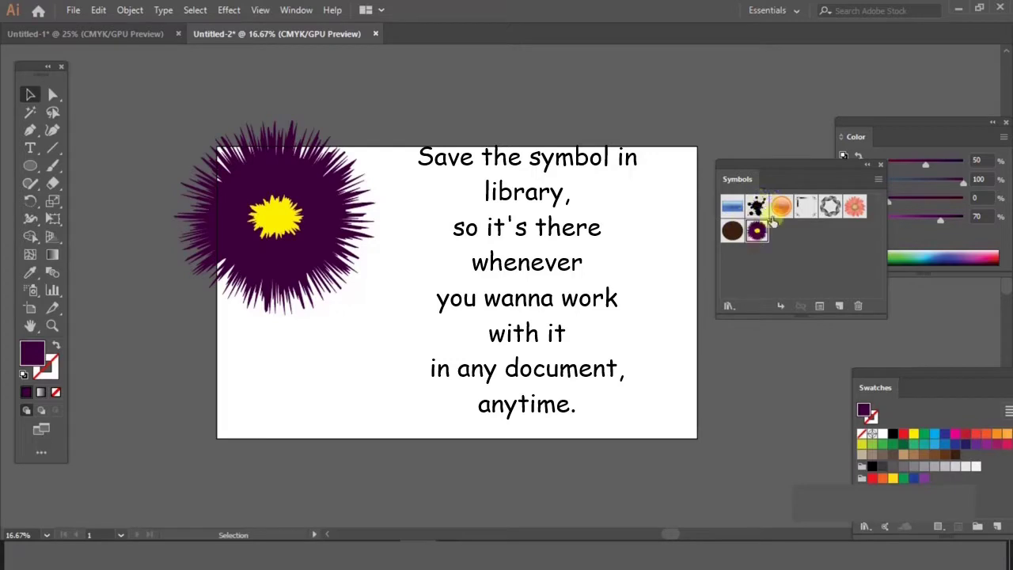
left_click(879, 181)
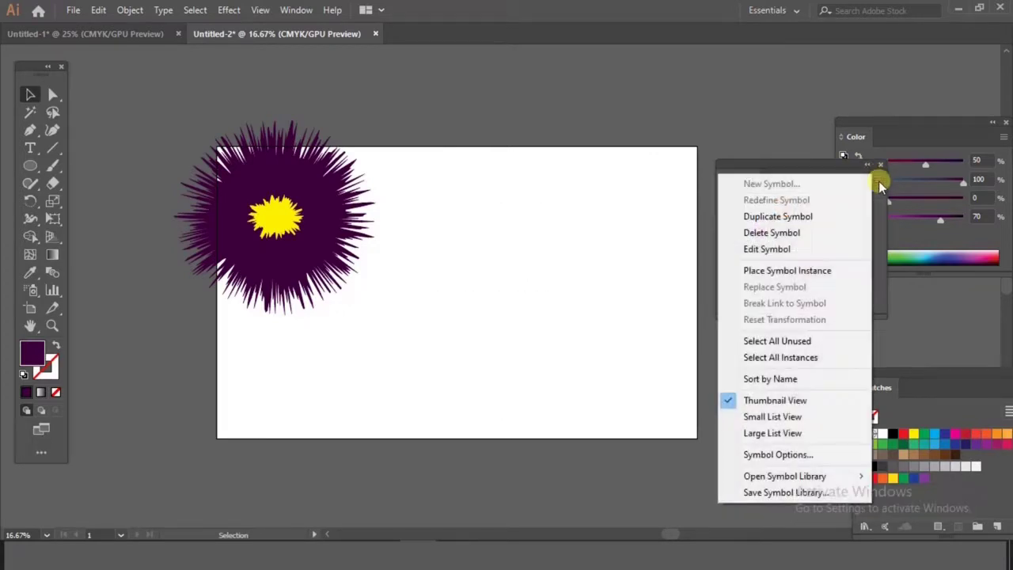
left_click(795, 493)
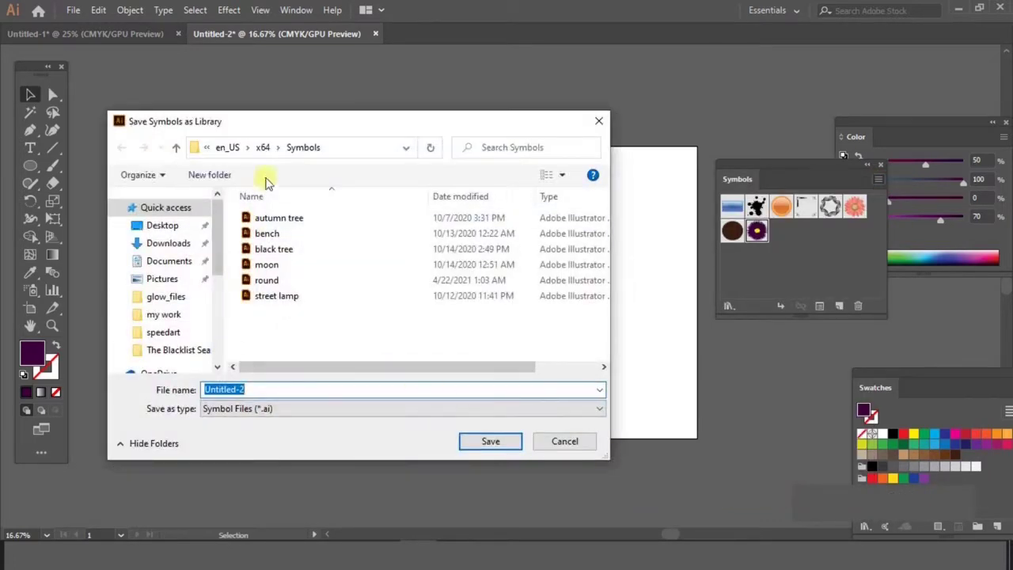
left_click(299, 389)
double_click(297, 390)
type("purple")
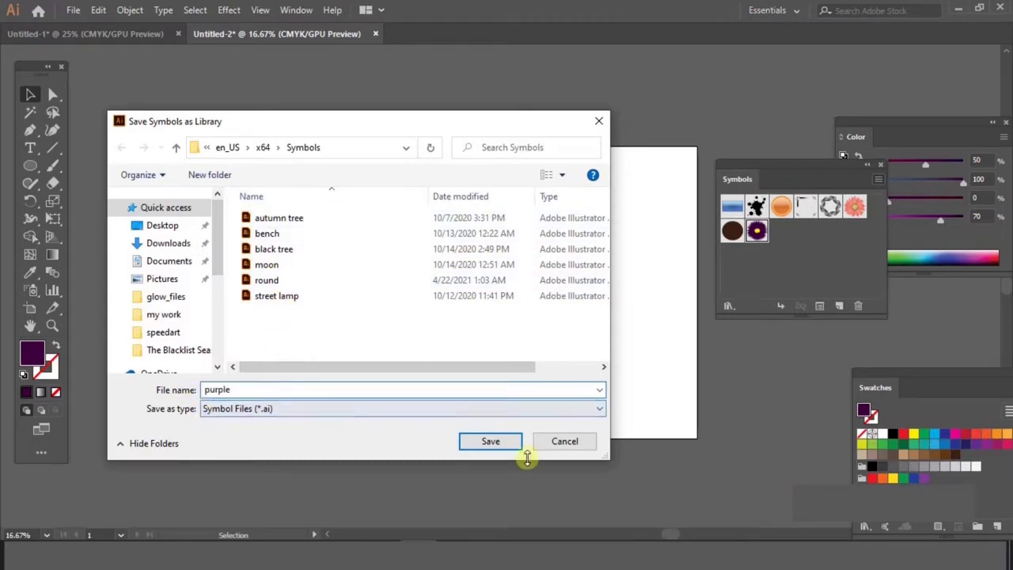
left_click(500, 443)
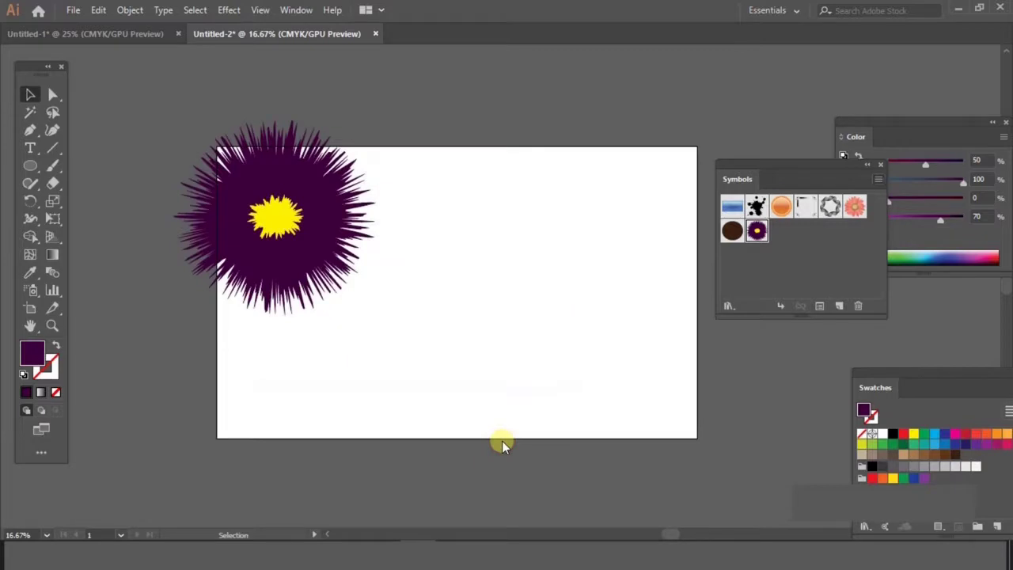
In Untitled-1, move the rose to the top and the daisy to the bottom right
left_click(130, 38)
left_click(363, 200)
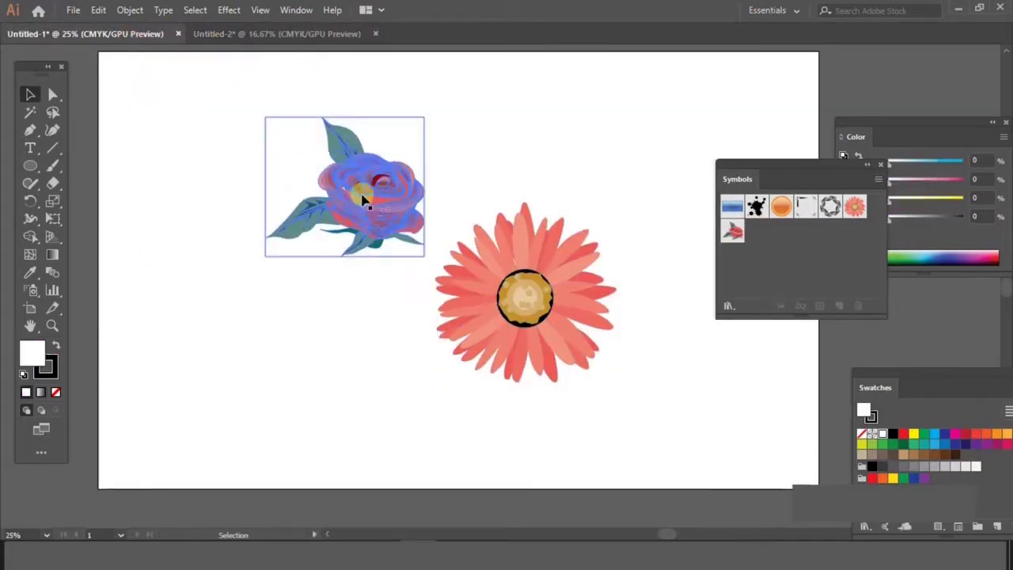
left_click_drag(364, 201, 509, 101)
left_click_drag(502, 277, 679, 399)
left_click(571, 257)
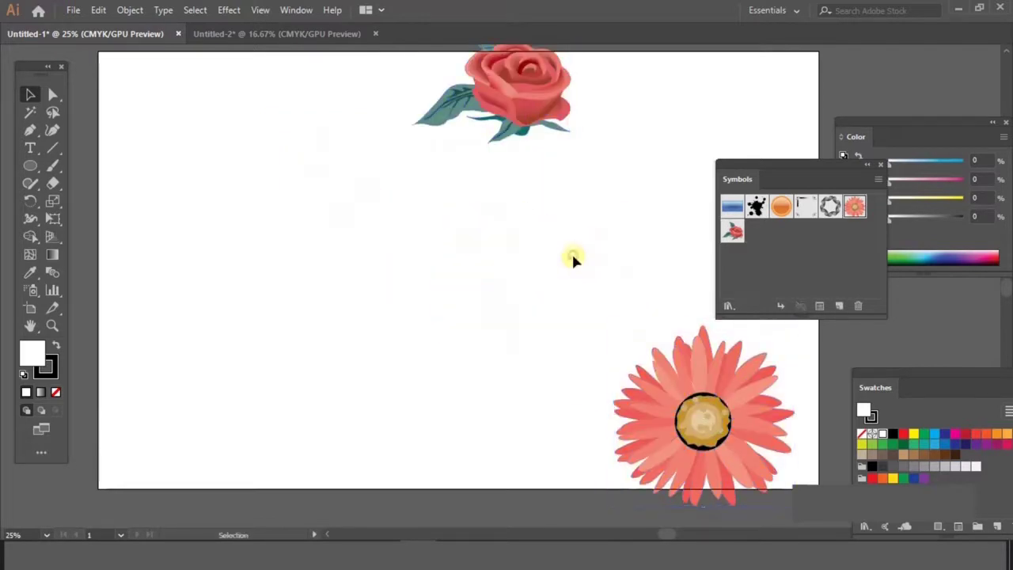
Load the User Defined 'purple' library and place its flower scaled to about half size
left_click(729, 306)
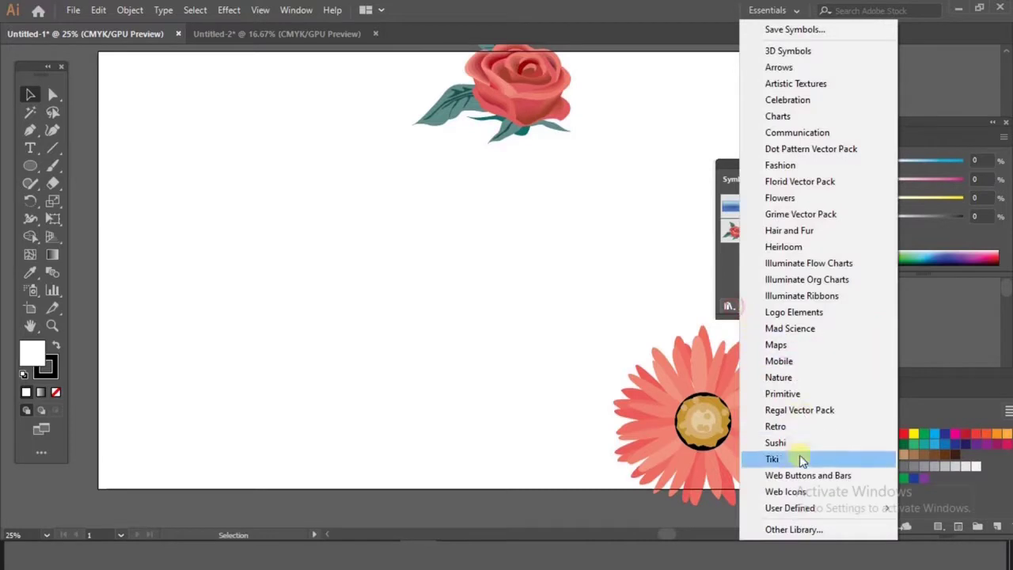
mouse_move(790, 507)
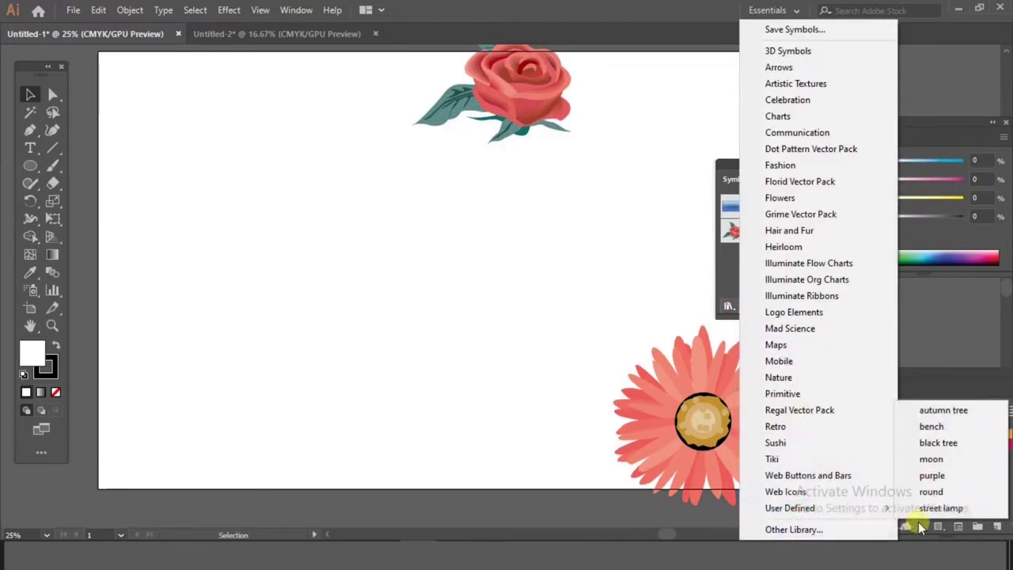
left_click(932, 476)
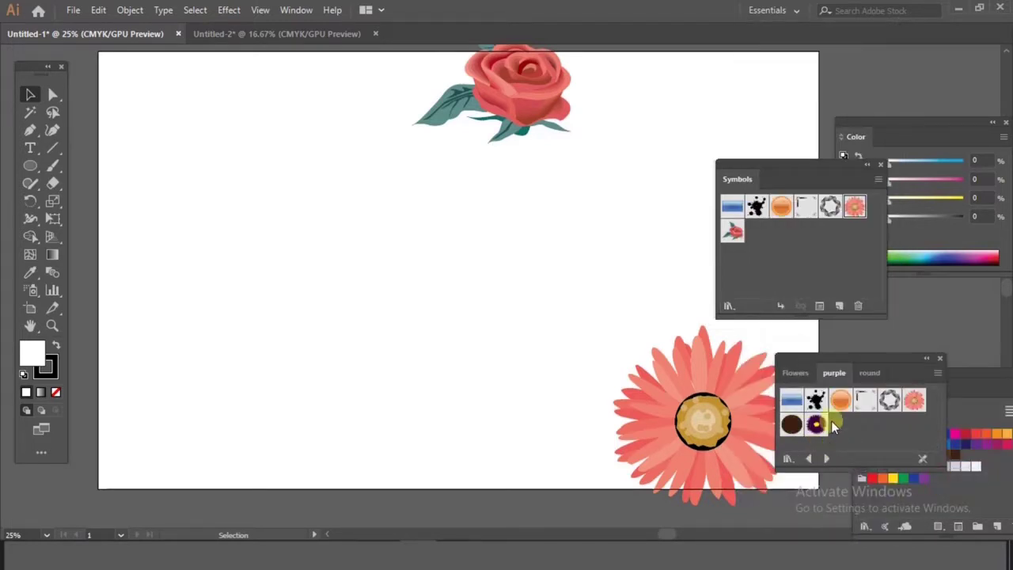
left_click_drag(816, 427, 465, 386)
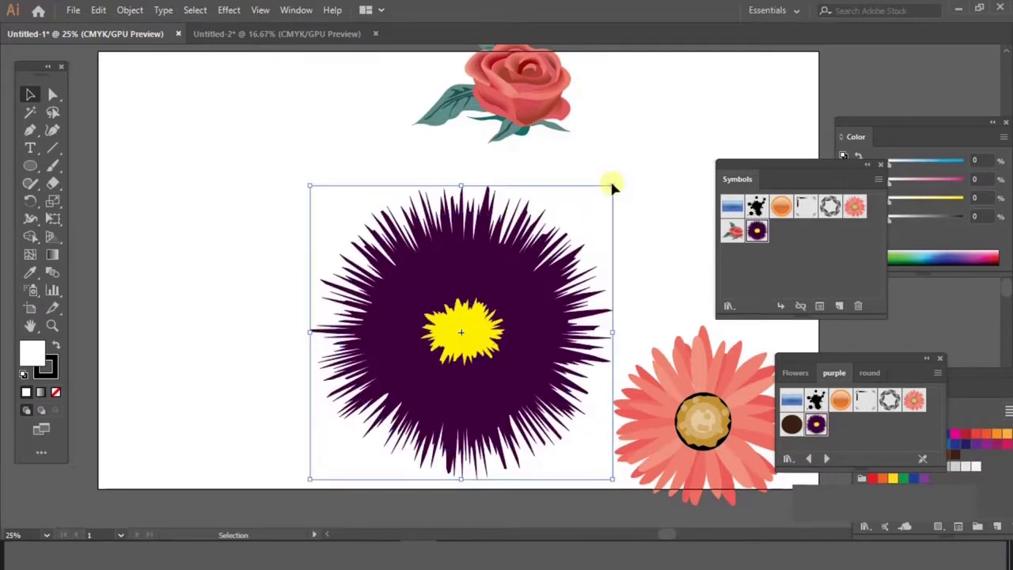
key("shift")
left_click_drag(549, 261, 549, 261)
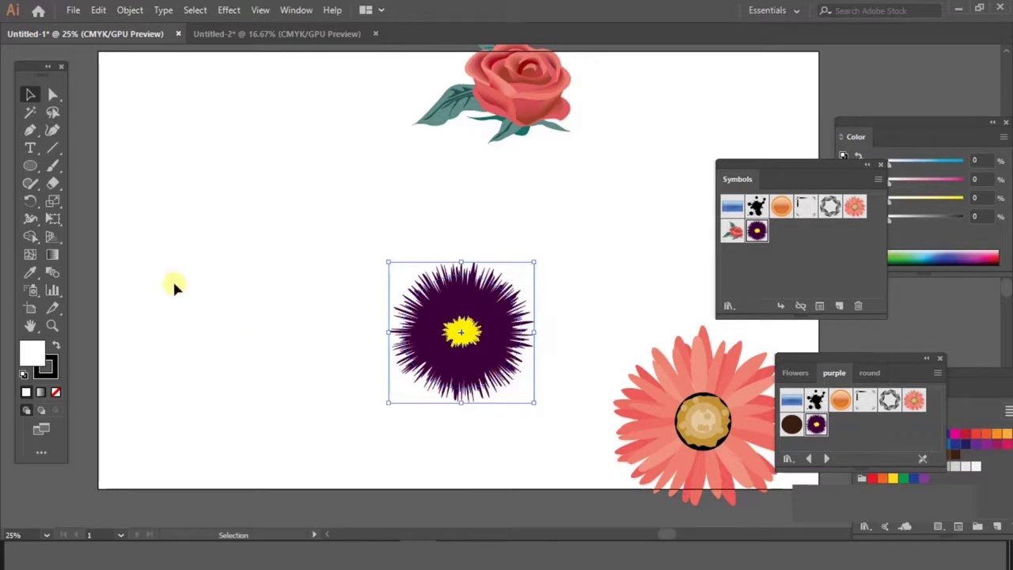
Expand the placed purple flower symbol into plain shapes with Object > Expand
left_click(337, 257)
left_click(417, 290)
left_click(140, 5)
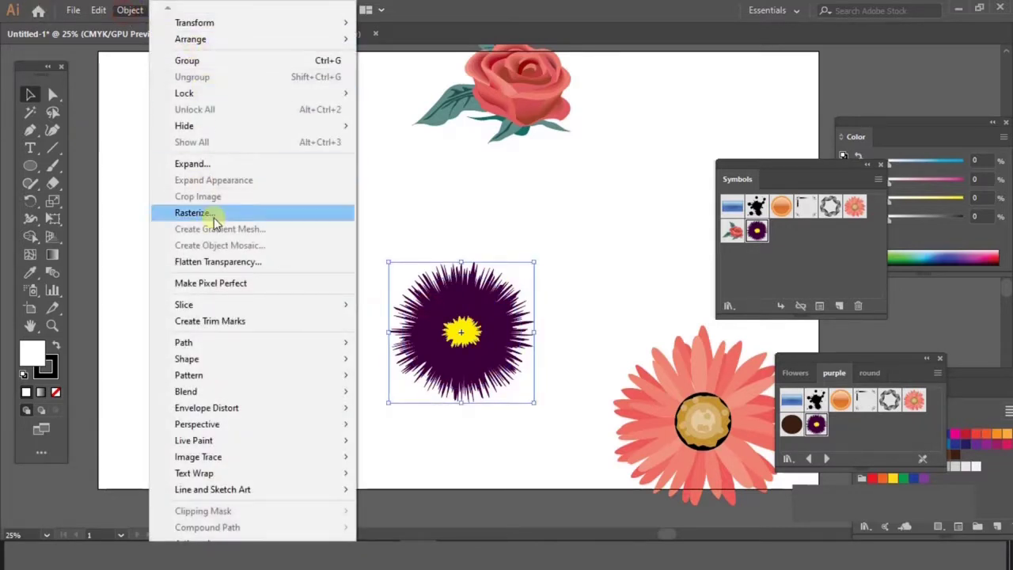
left_click(210, 163)
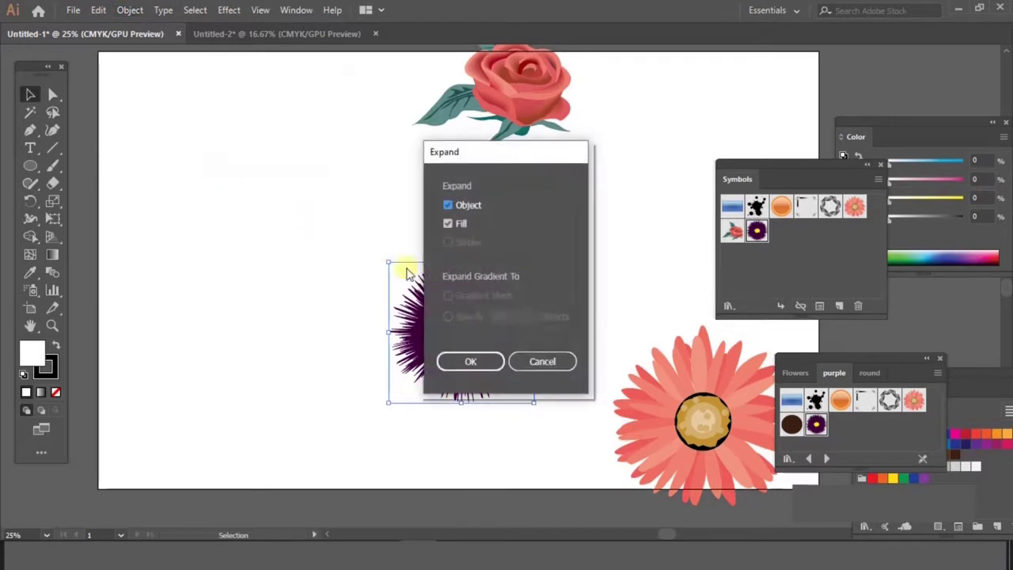
left_click(469, 362)
Recolour the flower's petals pink and its centre dark brown from the swatches
left_click(192, 244)
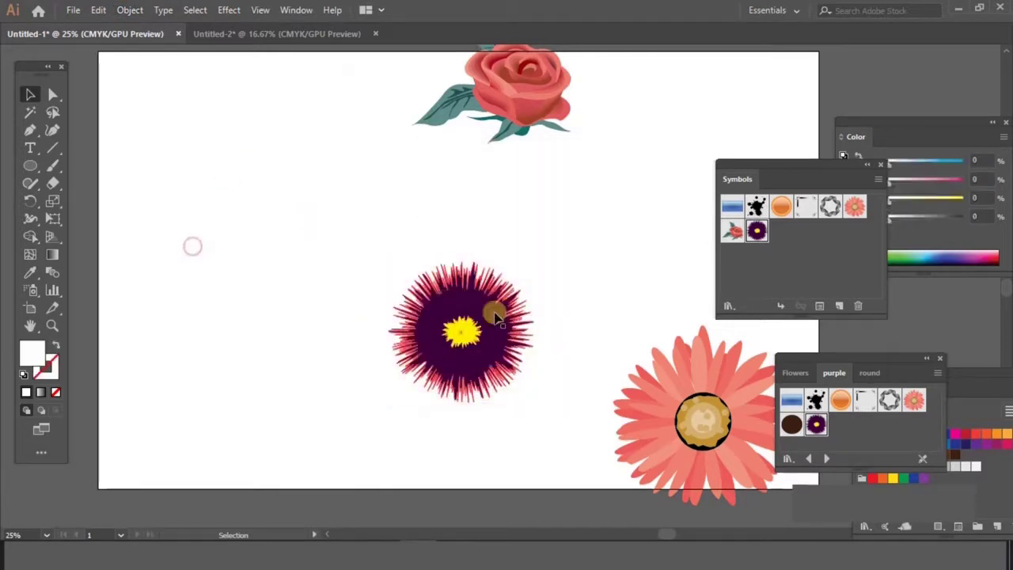
left_click(494, 316)
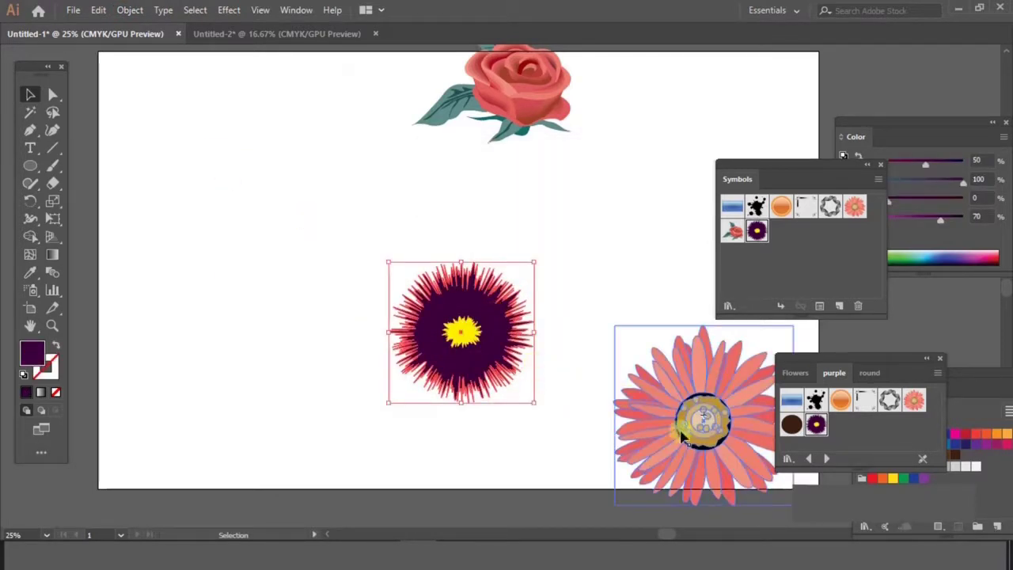
left_click(1006, 444)
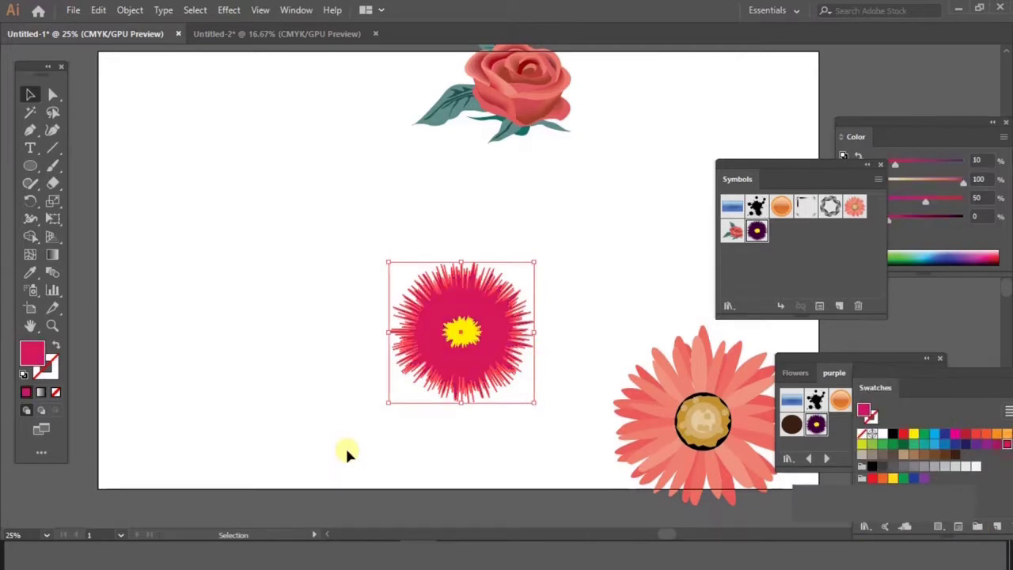
left_click(345, 445)
left_click_drag(441, 315, 495, 353)
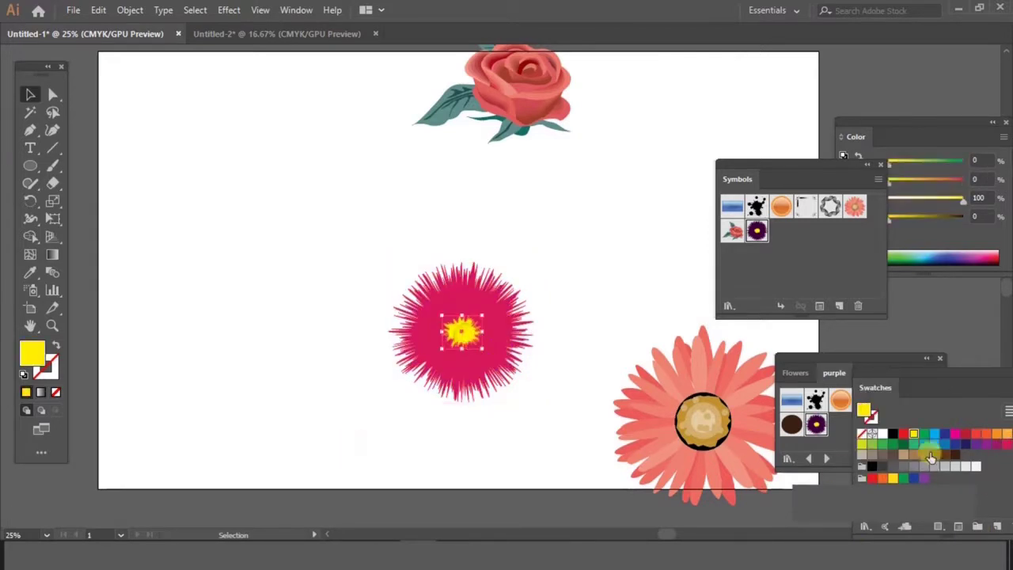
left_click(956, 455)
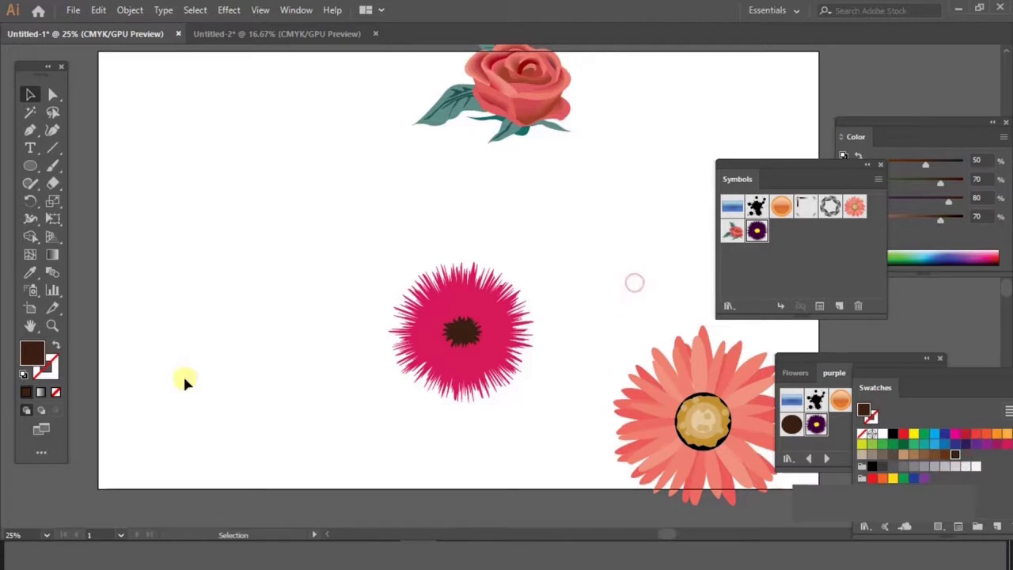
left_click_drag(450, 321, 448, 317)
left_click(372, 466)
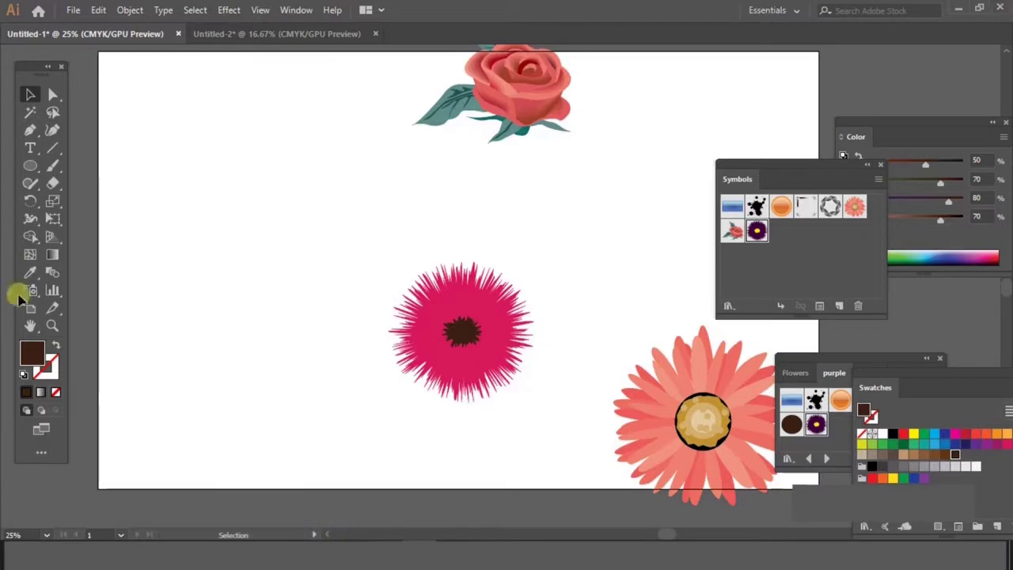
Return to the Untitled-2 document with the original purple flower
left_click(293, 33)
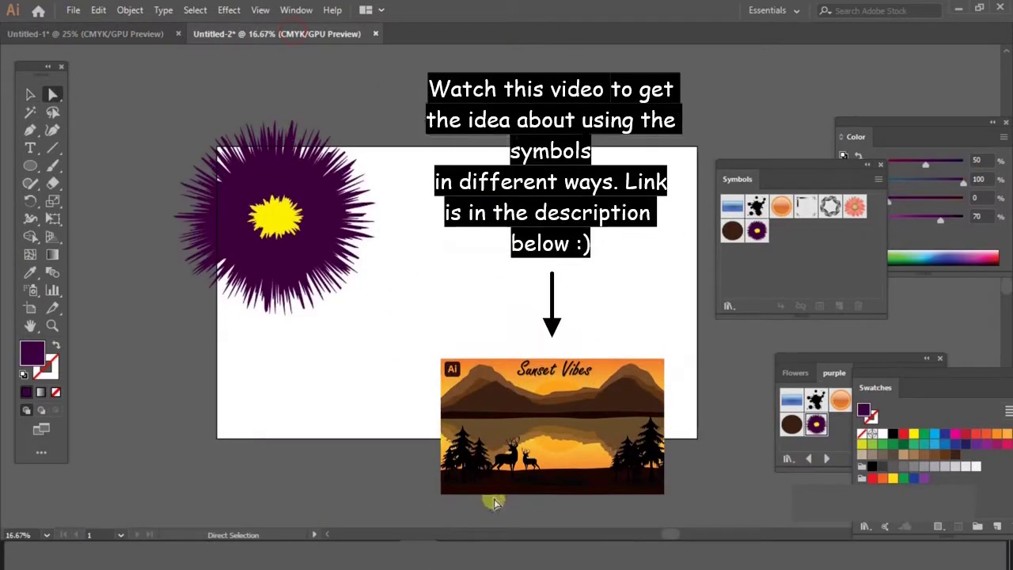